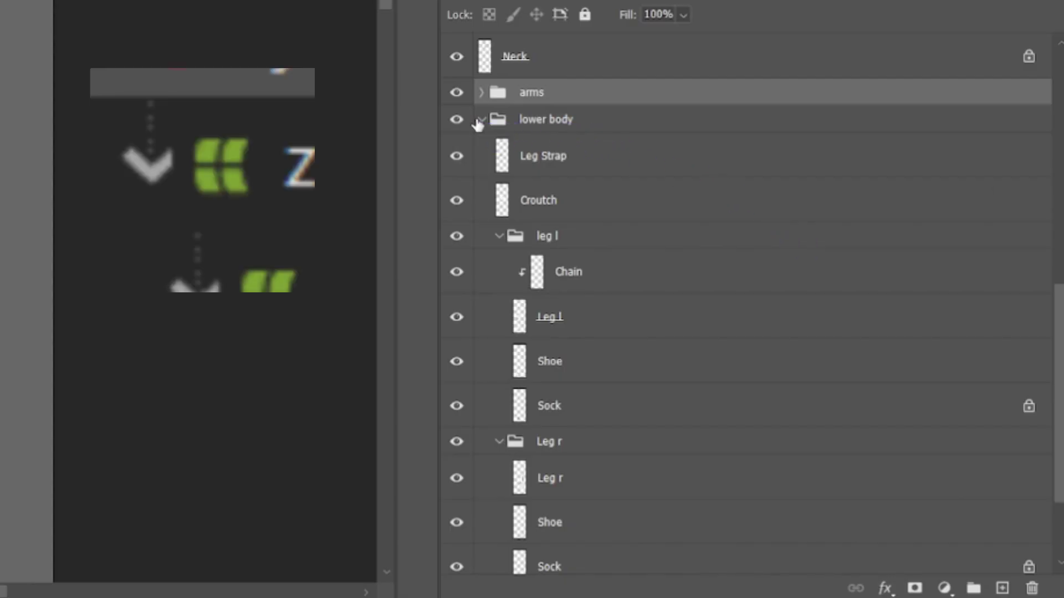
Find the left leg's Sock and Leg r layers in the lower body group and select them
left_click(477, 125)
left_click(480, 120)
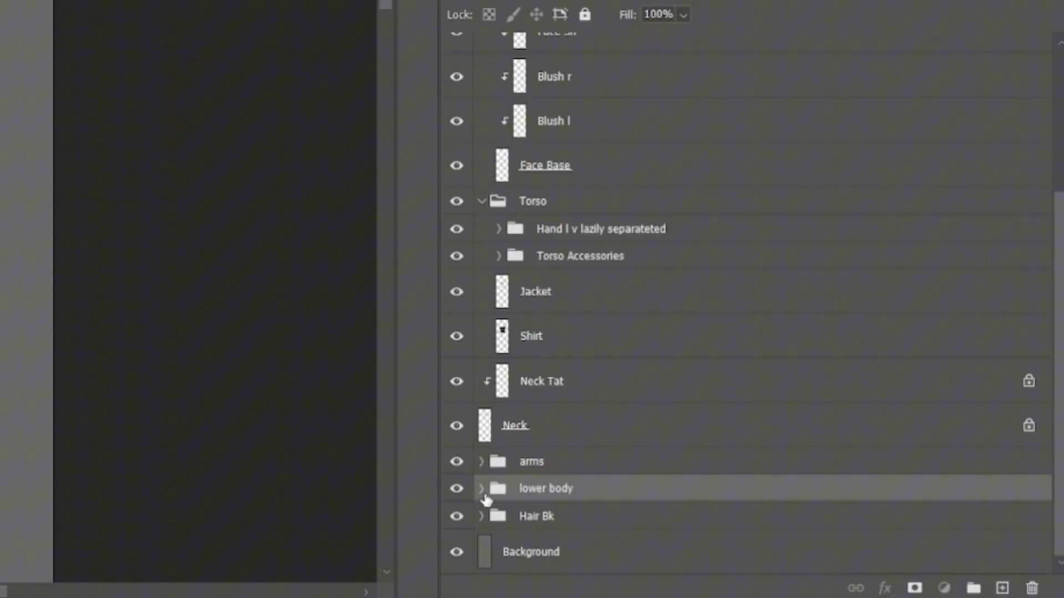
left_click(481, 488)
scroll(549, 368, "down", 5)
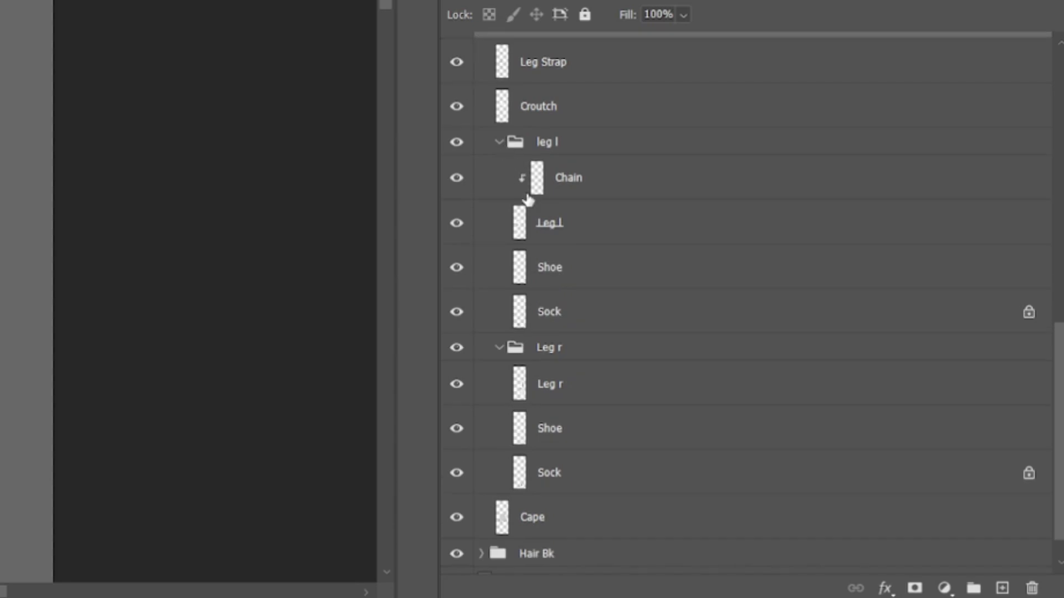
scroll(531, 213, "down", 1)
left_click(607, 280)
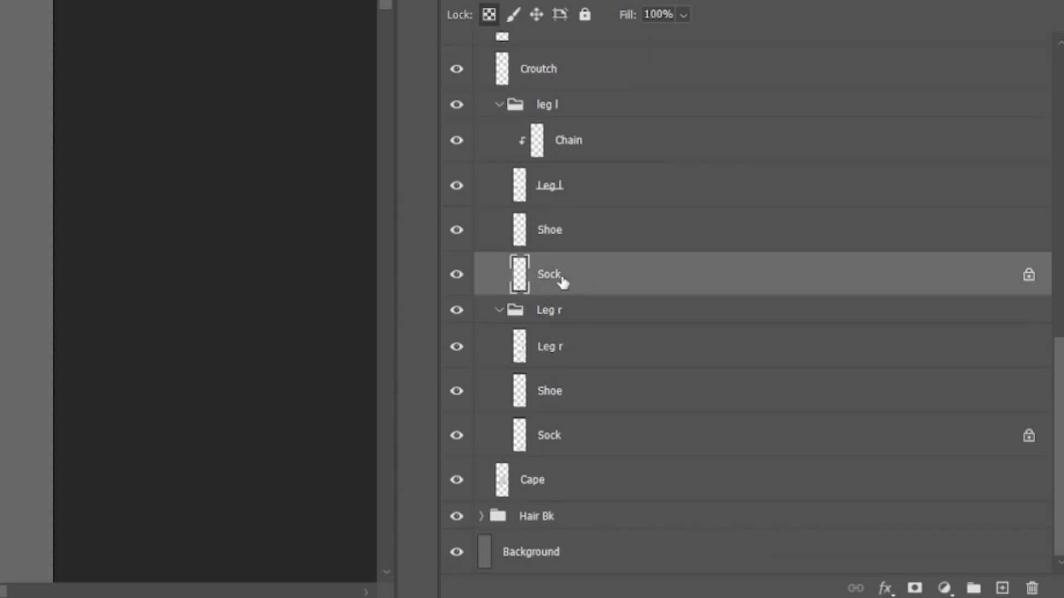
left_click(598, 361, "ctrl")
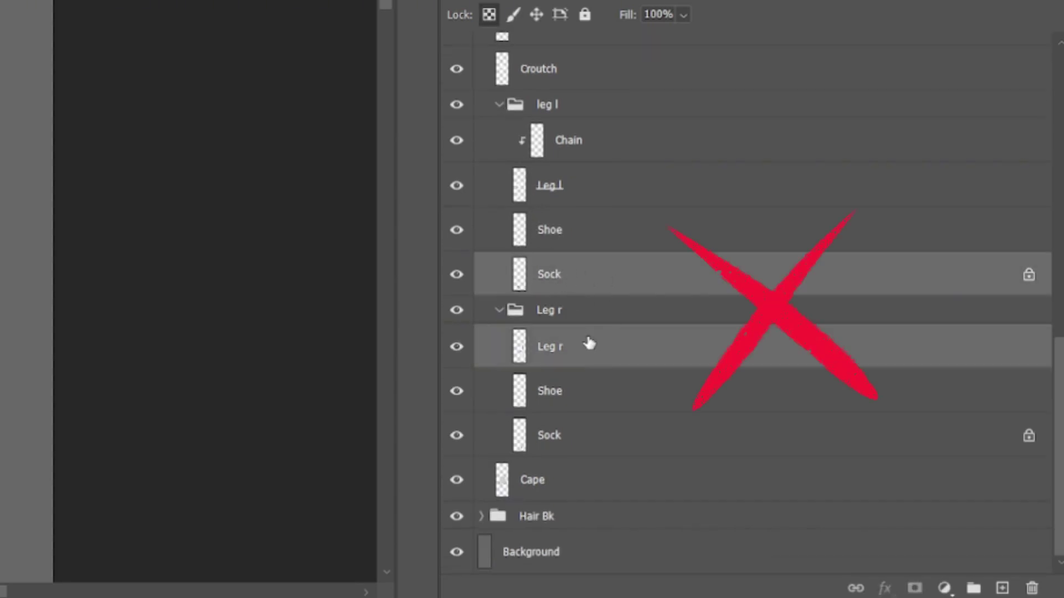
Group Sock with the Leg r group into Group 1, then undo that grouping
left_click(587, 285)
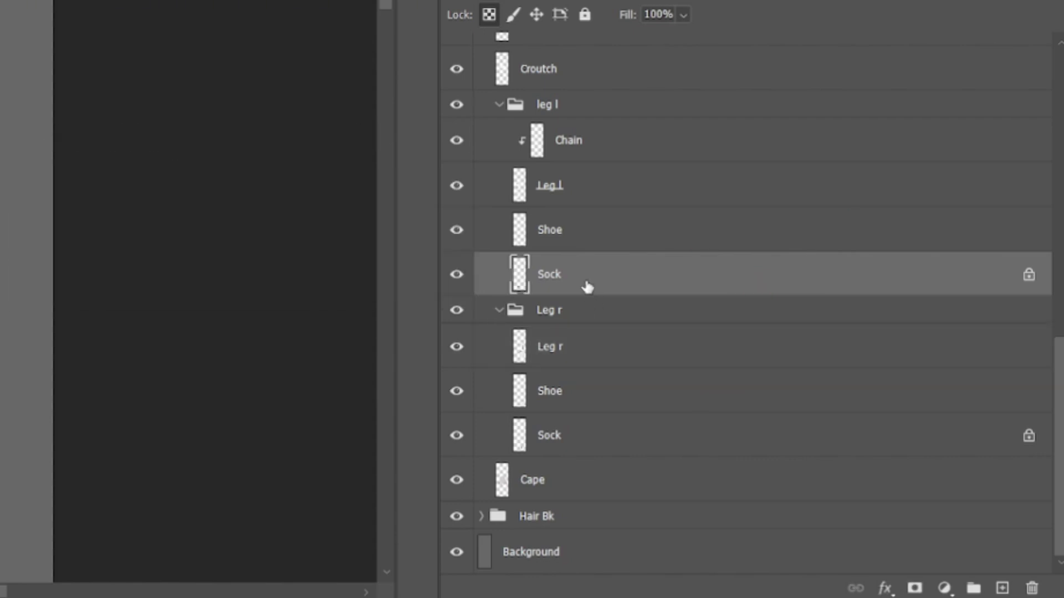
left_click(582, 318, "ctrl")
left_click(974, 588)
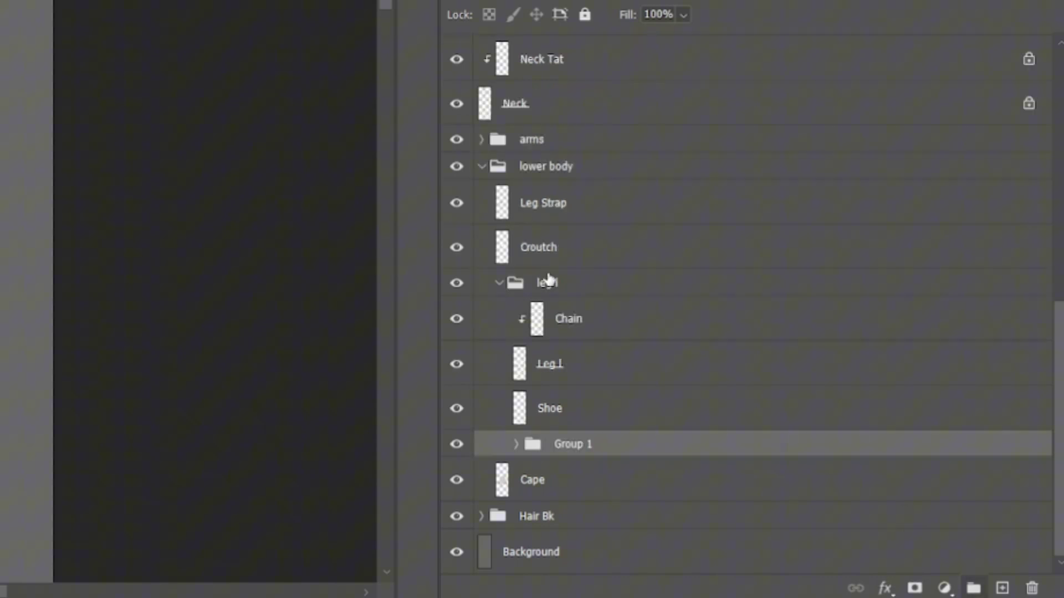
left_click(515, 443)
scroll(521, 435, "down", 2)
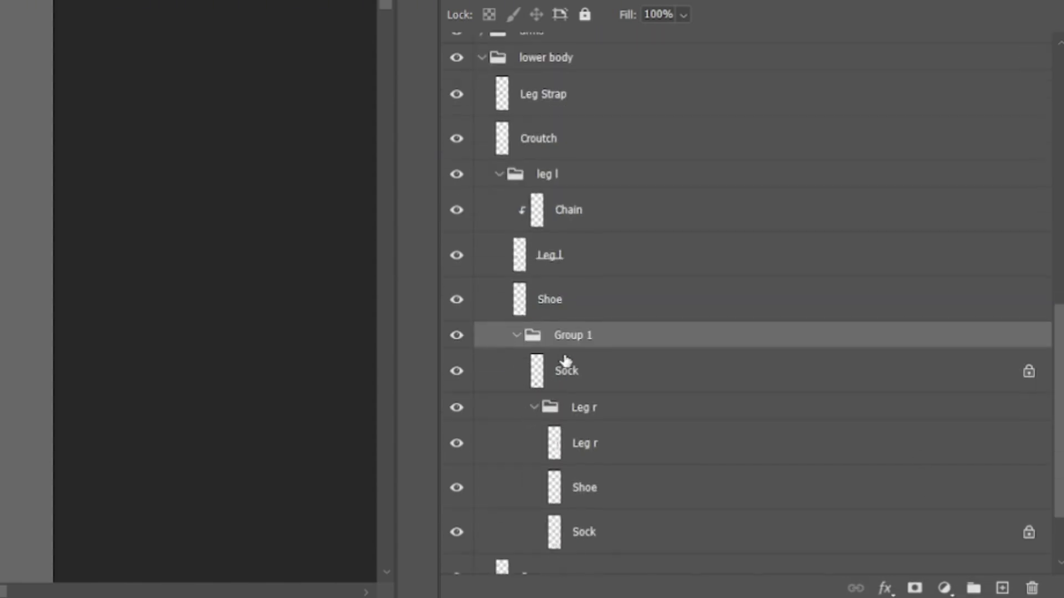
left_click(533, 411)
key("ctrl+shift+g")
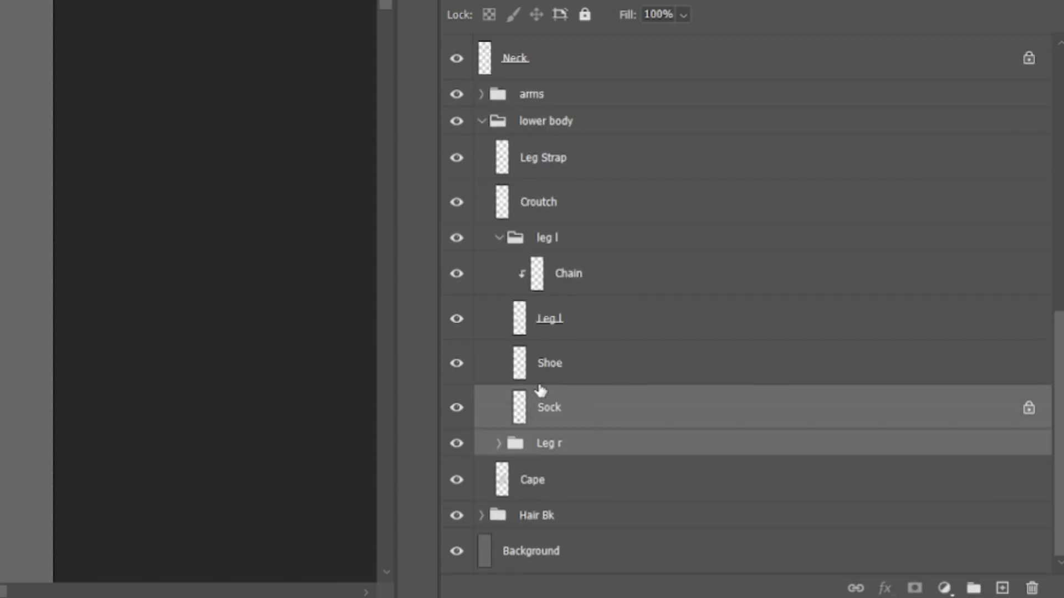
Regroup the Sock and Leg r layers into a new Group 1
left_click(499, 444)
left_click(621, 311, "ctrl")
left_click(624, 359, "ctrl")
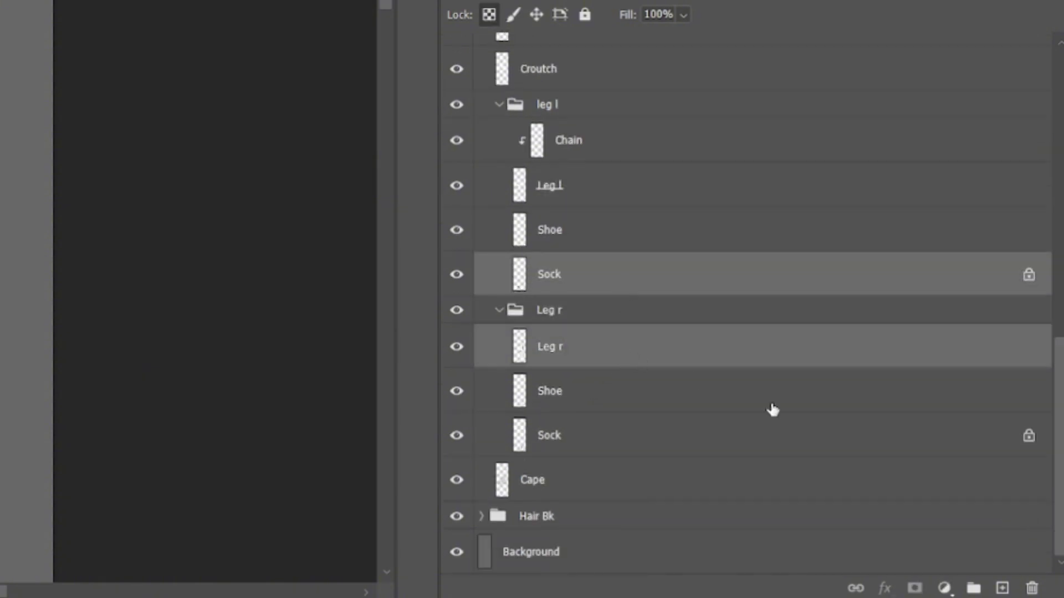
left_click(973, 589)
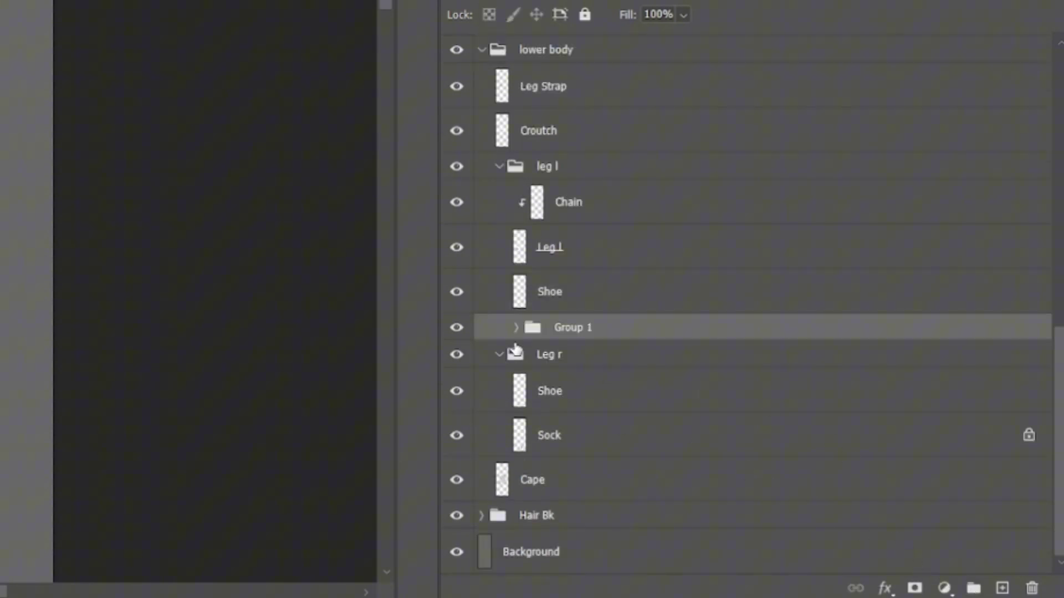
Move the Leg r layer out of Group 1 back into the Leg r group
left_click(517, 327)
left_click(567, 382)
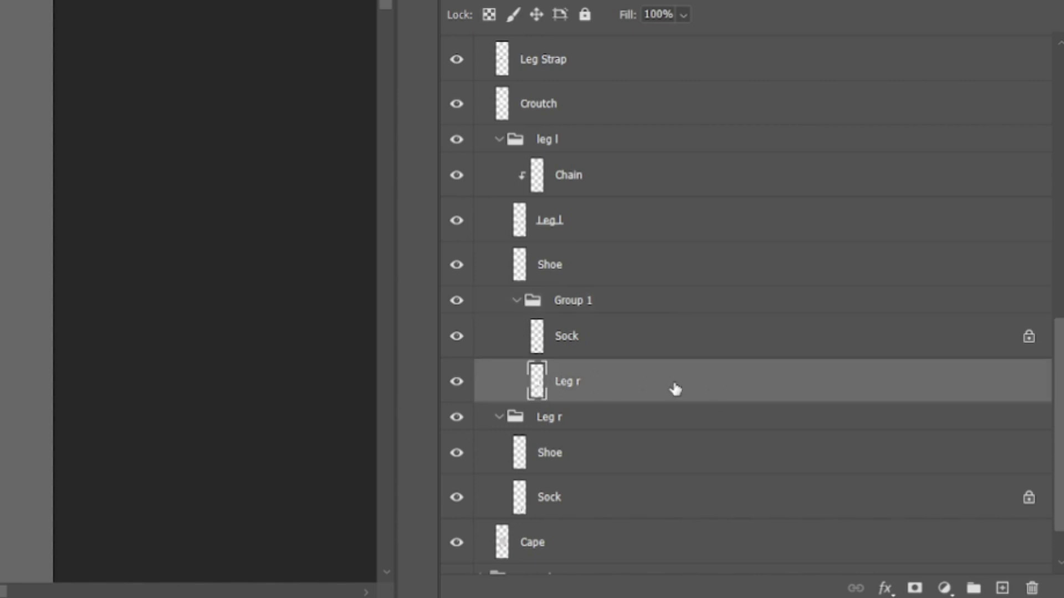
left_click_drag(672, 392, 686, 428)
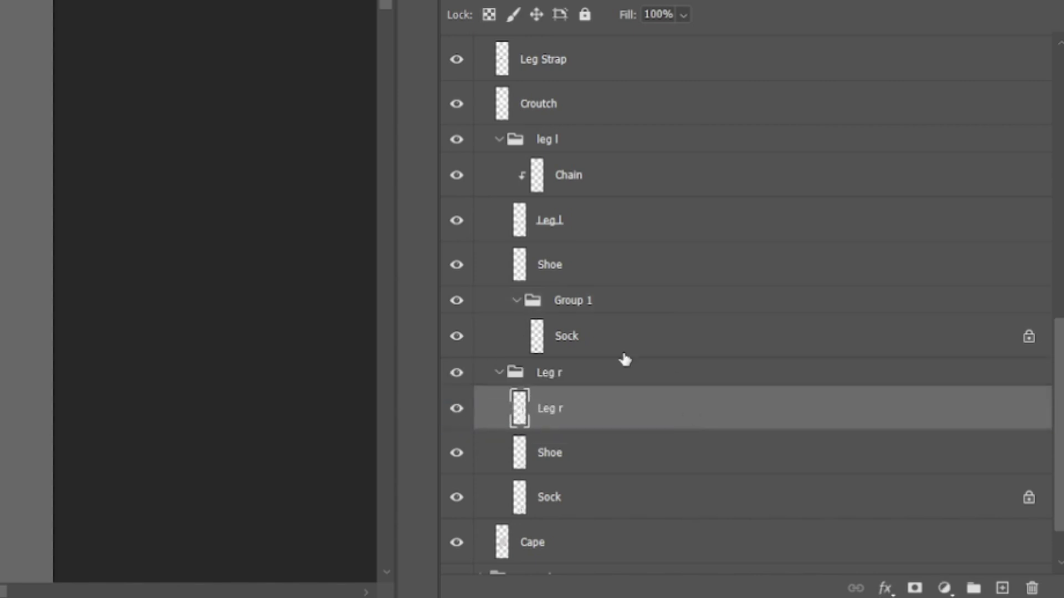
left_click(540, 375)
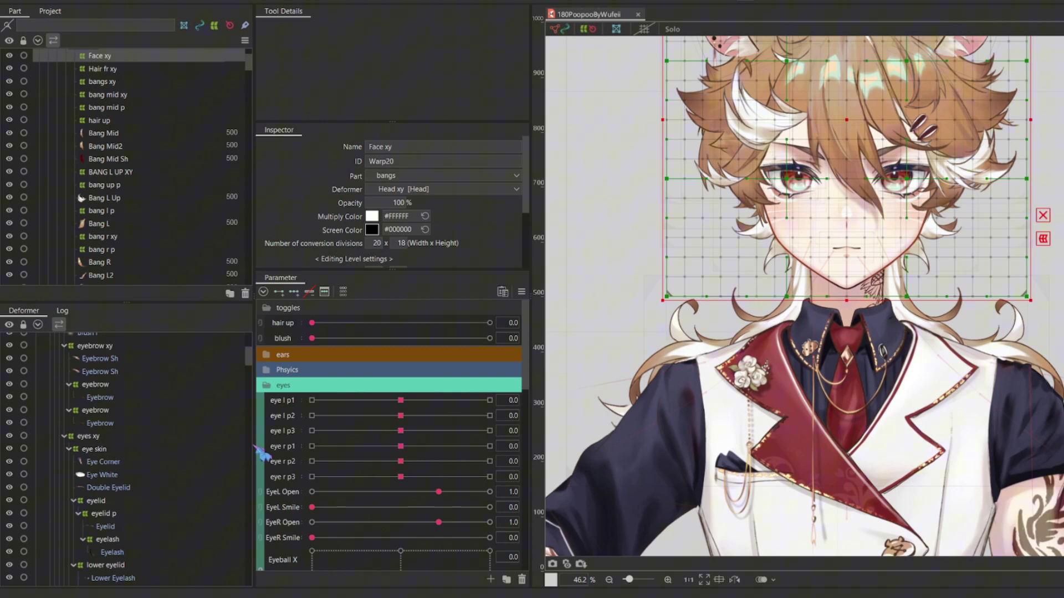
Expand the Face xy deformer and collapse the folders inside it
scroll(185, 468, "up", 10)
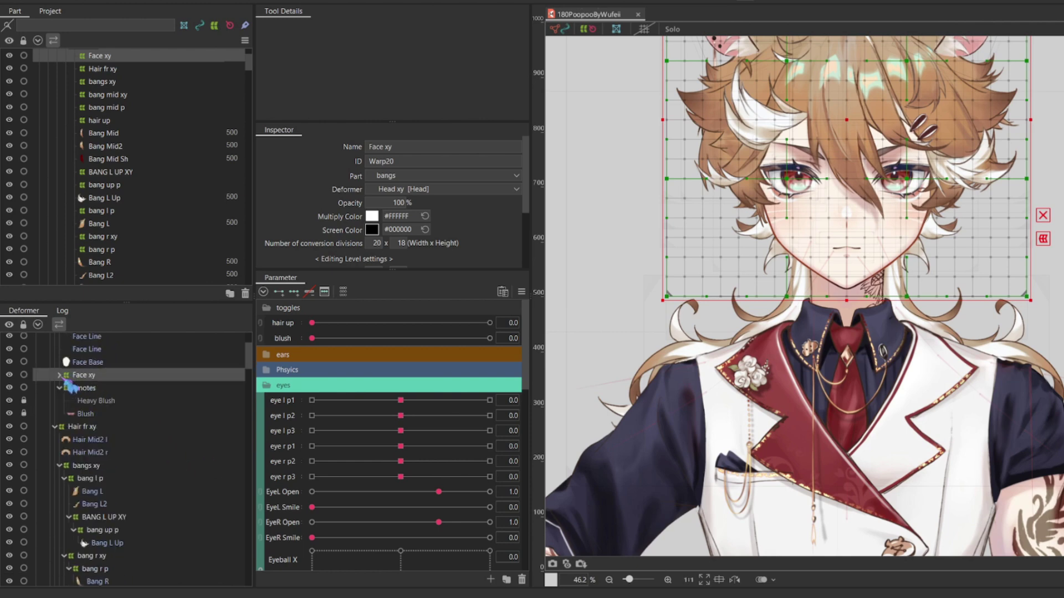
left_click(59, 376)
left_click(97, 410)
scroll(109, 406, "down", 5)
scroll(83, 438, "up", 5)
left_click(82, 470)
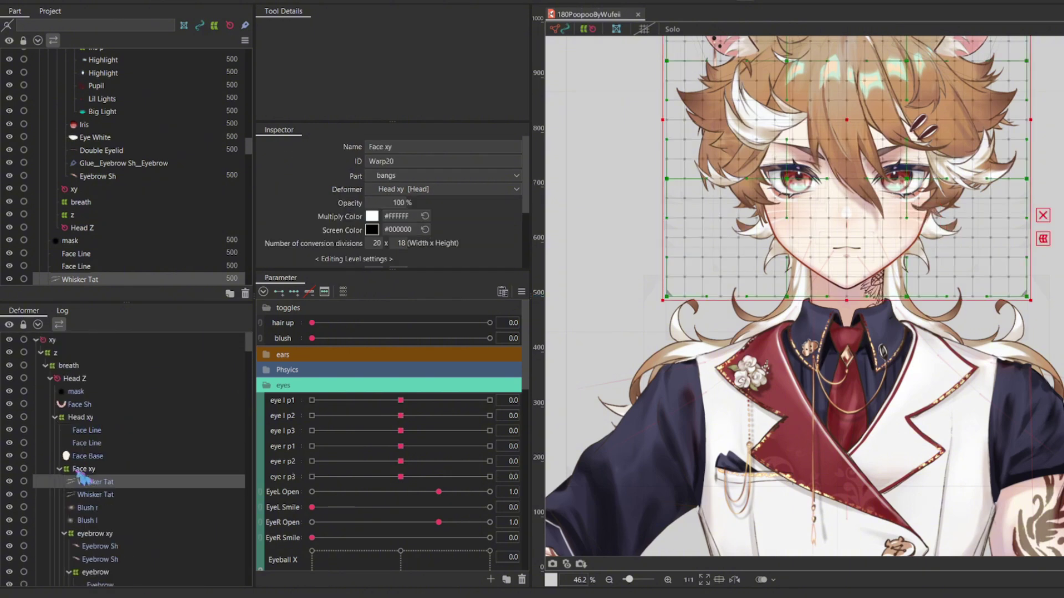
right_click(79, 472)
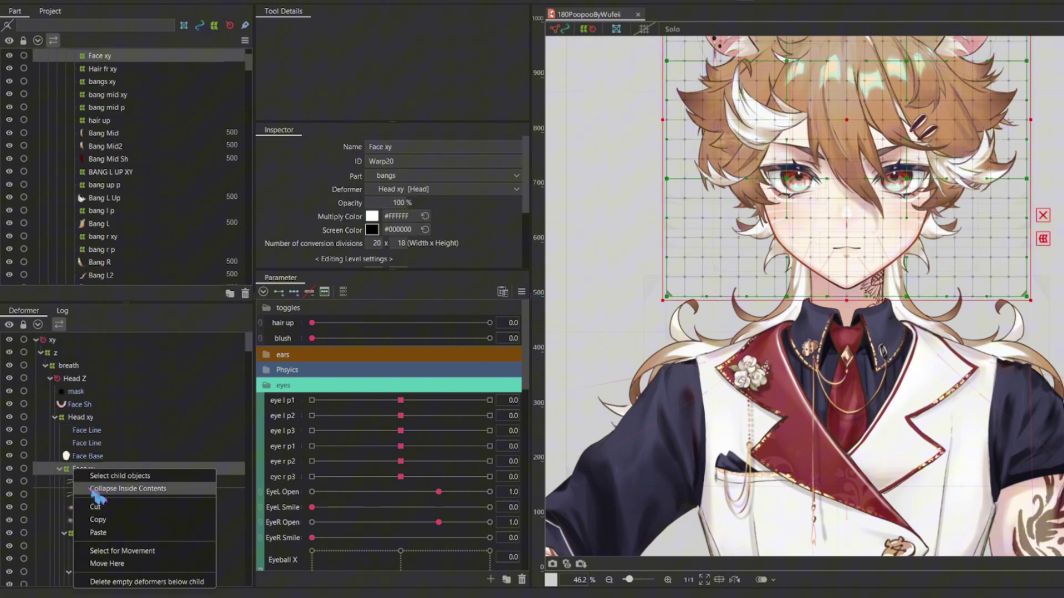
left_click(97, 491)
Select Face xy's children from Whisker Tat down through Mouth xy
left_click(96, 482)
scroll(101, 509, "down", 2)
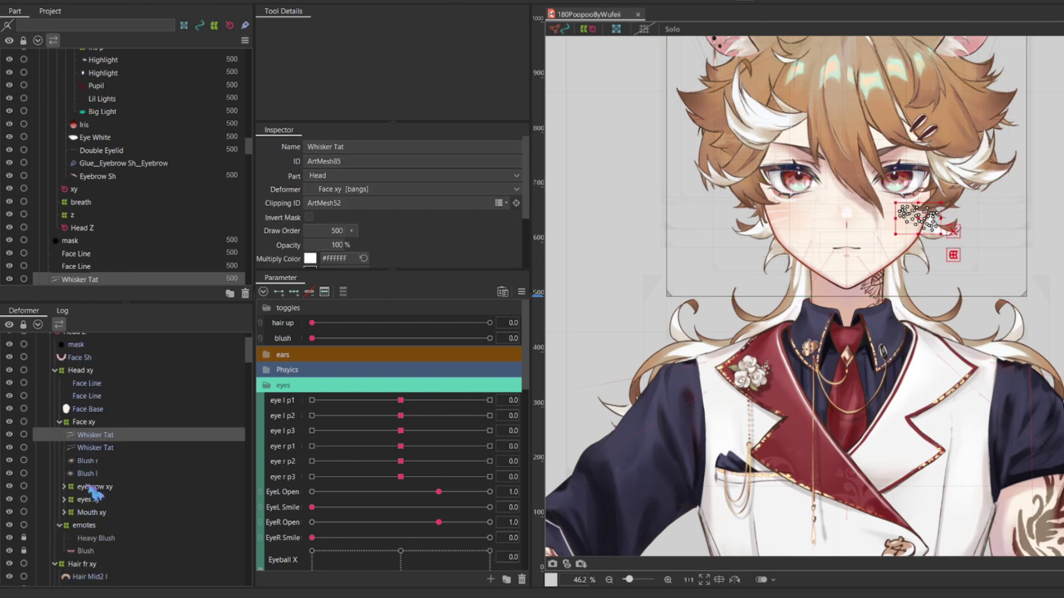
left_click(98, 518, "shift")
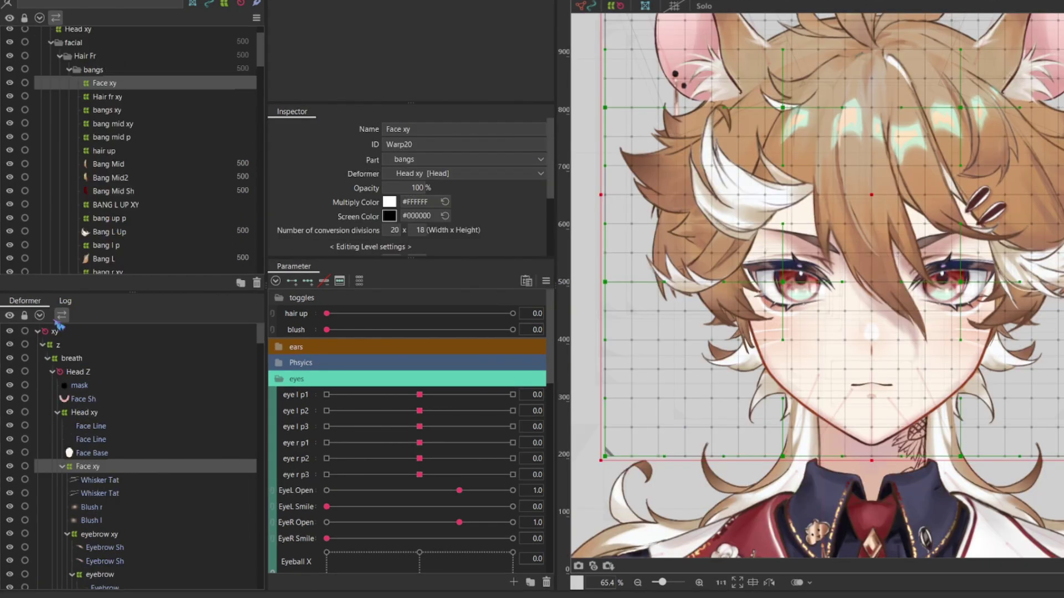
left_click(41, 316)
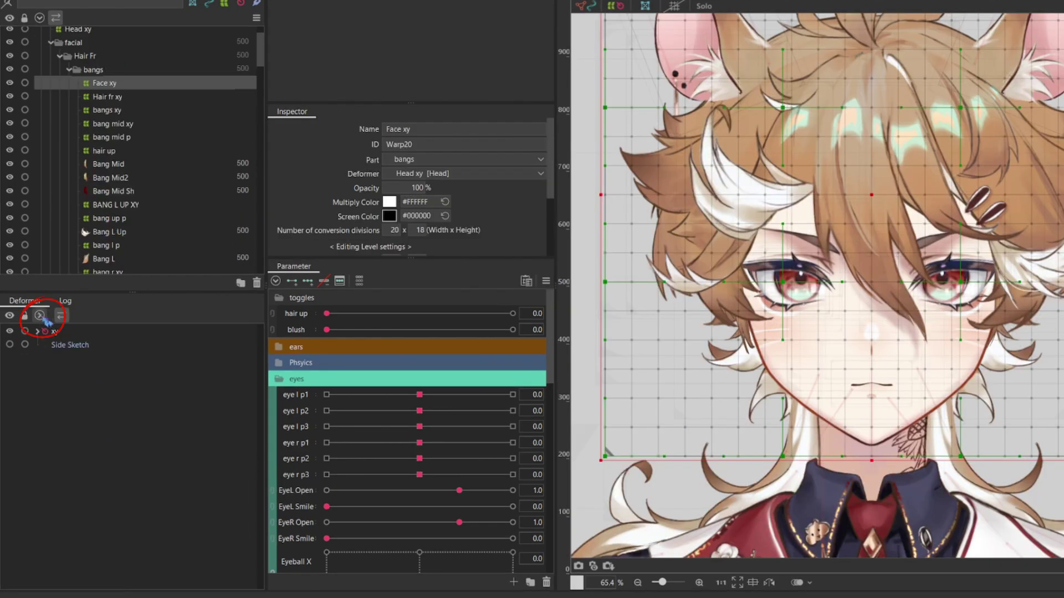
left_click(106, 84)
left_click(120, 432)
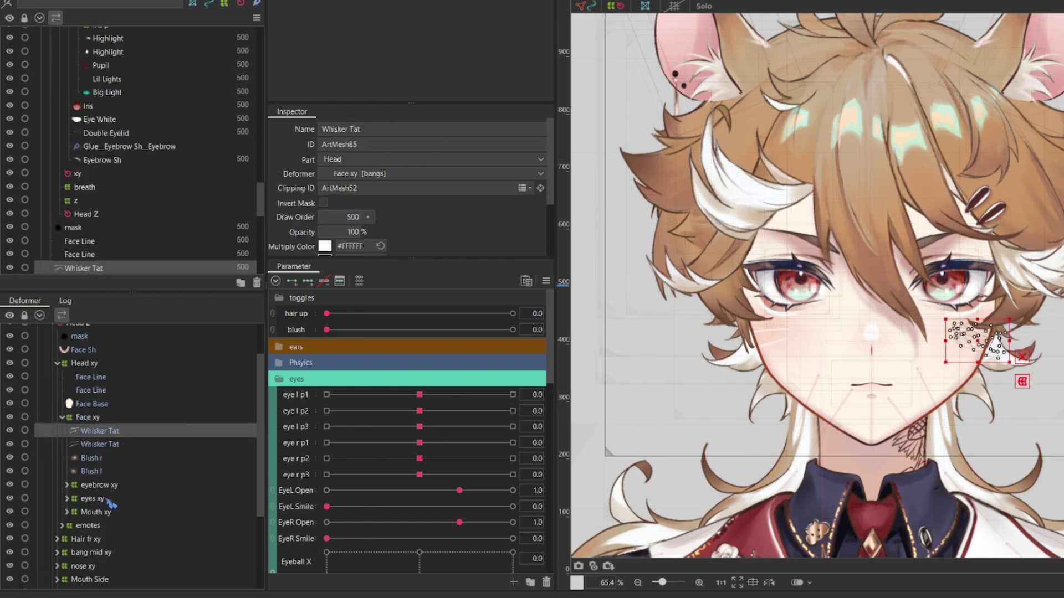
left_click(109, 513, "shift")
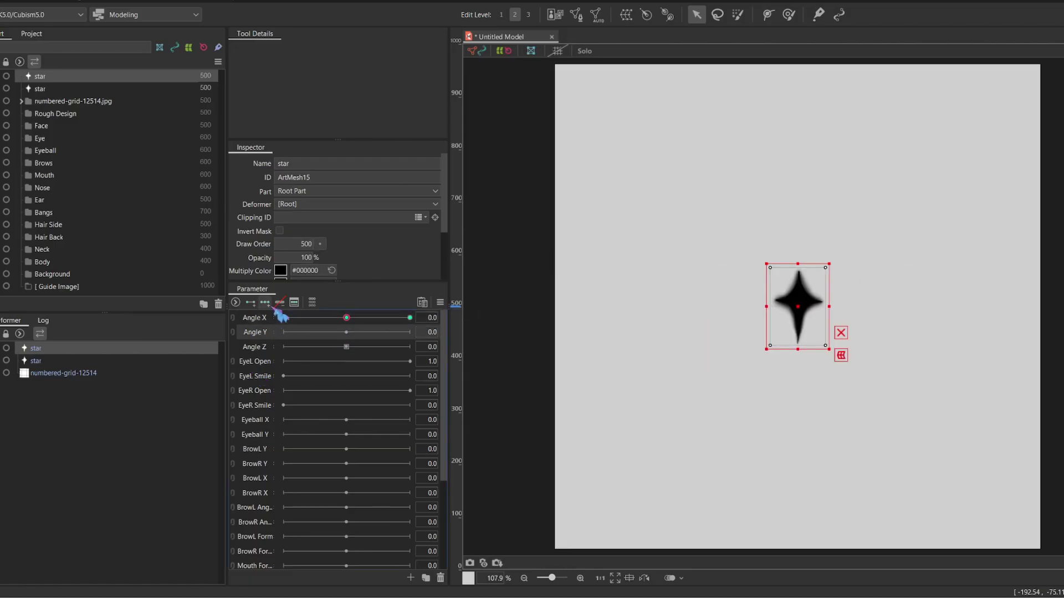
Sweep Angle Y to test the star, then merge Angle X and Angle Y into a 2D grid
left_click_drag(341, 341, 466, 331)
key("ctrl+z")
key("ctrl+z")
key("ctrl+z")
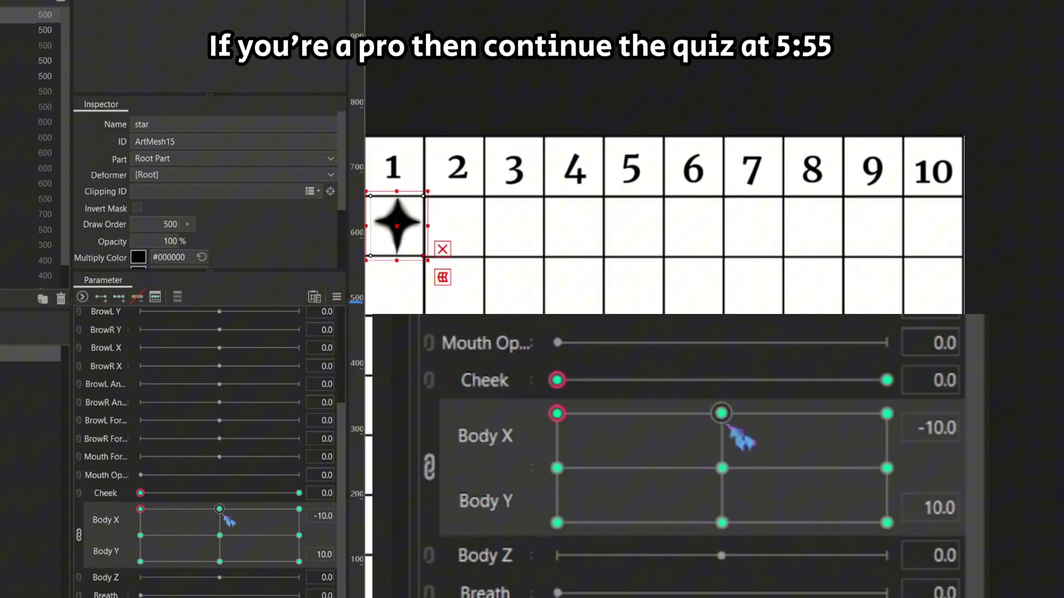
Step through all nine keyforms of the Body X/Y grid
left_click(220, 509)
left_click(300, 509)
left_click(140, 535)
left_click(220, 535)
left_click(299, 535)
left_click(140, 562)
left_click(220, 562)
left_click(299, 562)
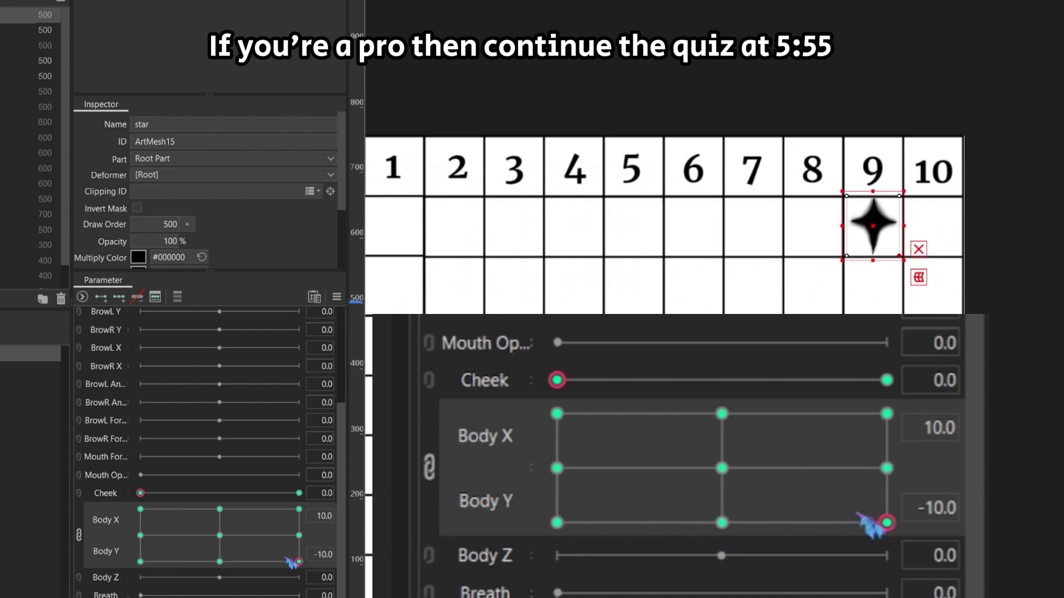
left_click(140, 509)
Set Cheek to its 1.0 keyform and return Body X/Y to the centre keyform
left_click(299, 493)
left_click(220, 509)
left_click(220, 535)
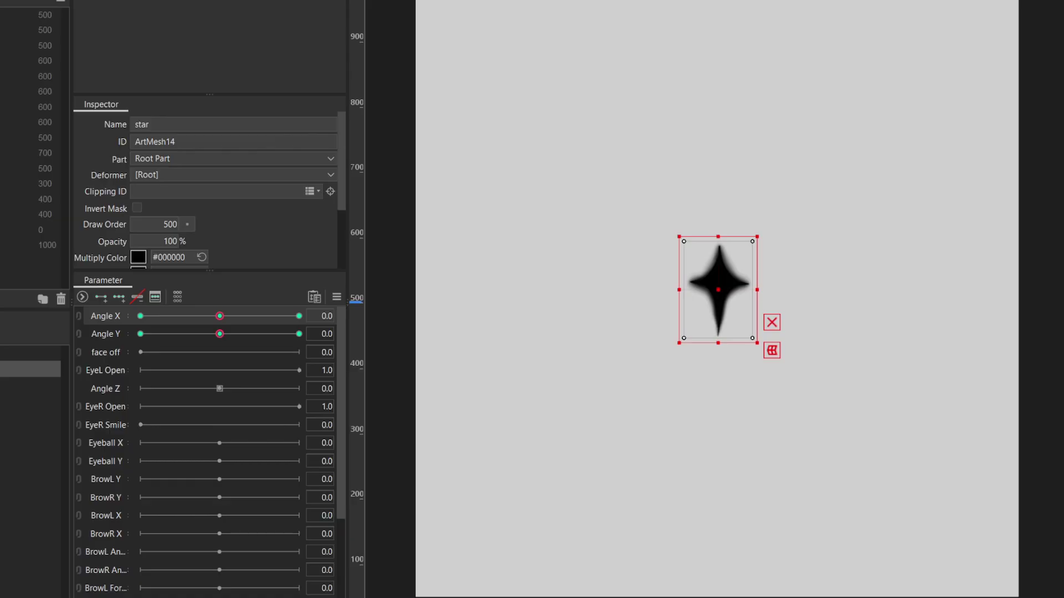
Test Angle X and Angle Y on the star, then combine them into one grid
mouse_move(220, 316)
left_mouse_down()
mouse_move(249, 328)
mouse_move(220, 315)
left_mouse_up()
mouse_move(220, 334)
left_mouse_down()
mouse_move(173, 337)
mouse_move(219, 333)
mouse_move(178, 322)
mouse_move(297, 344)
mouse_move(225, 345)
left_mouse_up()
left_click(79, 316)
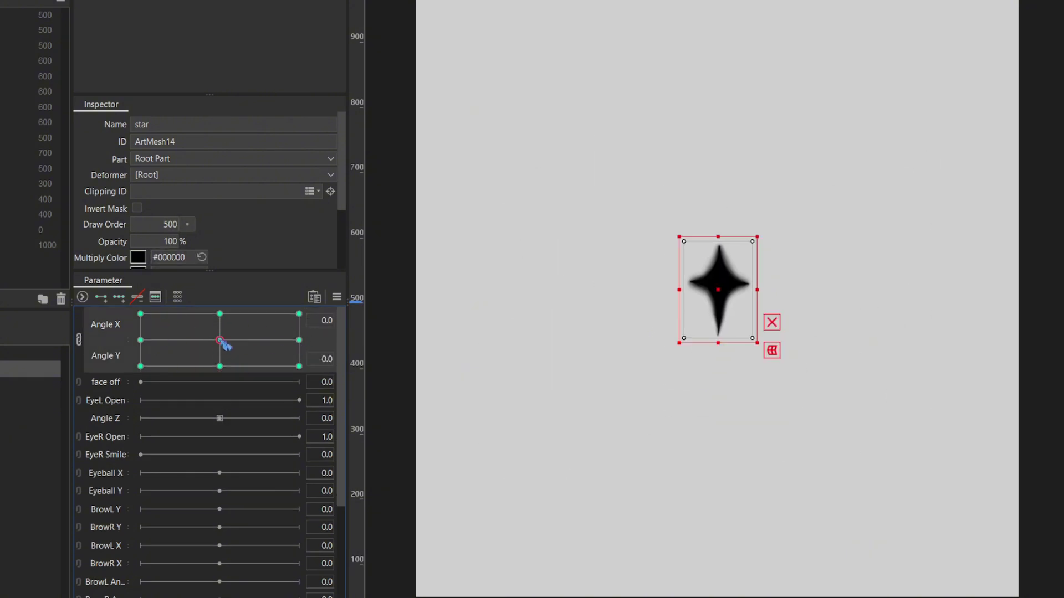
Add keys to face off, set it to 30 and fade the star to 0% opacity
left_click(111, 388)
left_click(102, 297)
left_click_drag(141, 383, 454, 382)
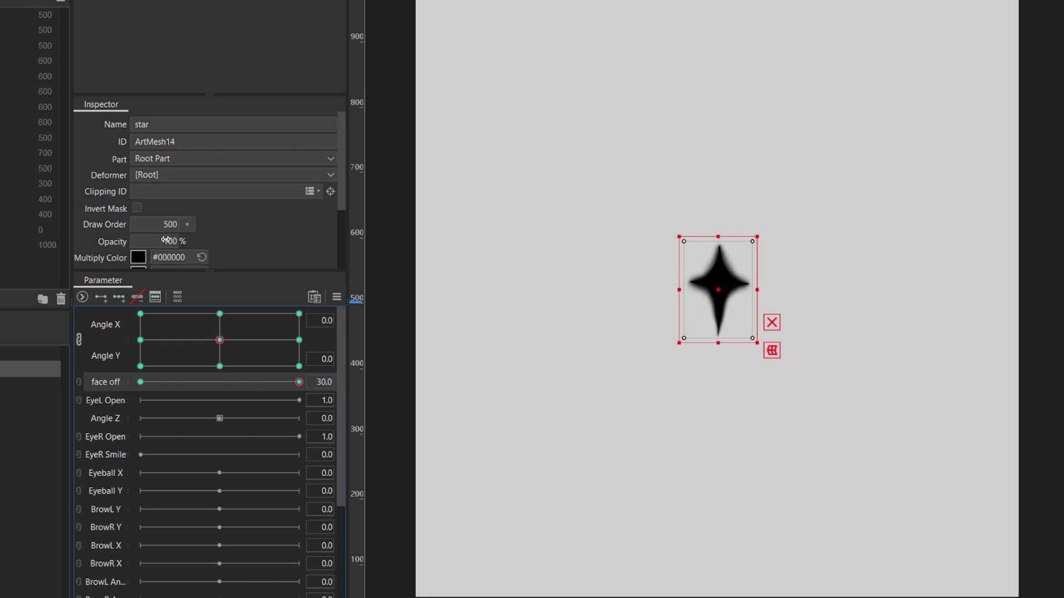
left_click_drag(166, 240, 166, 247)
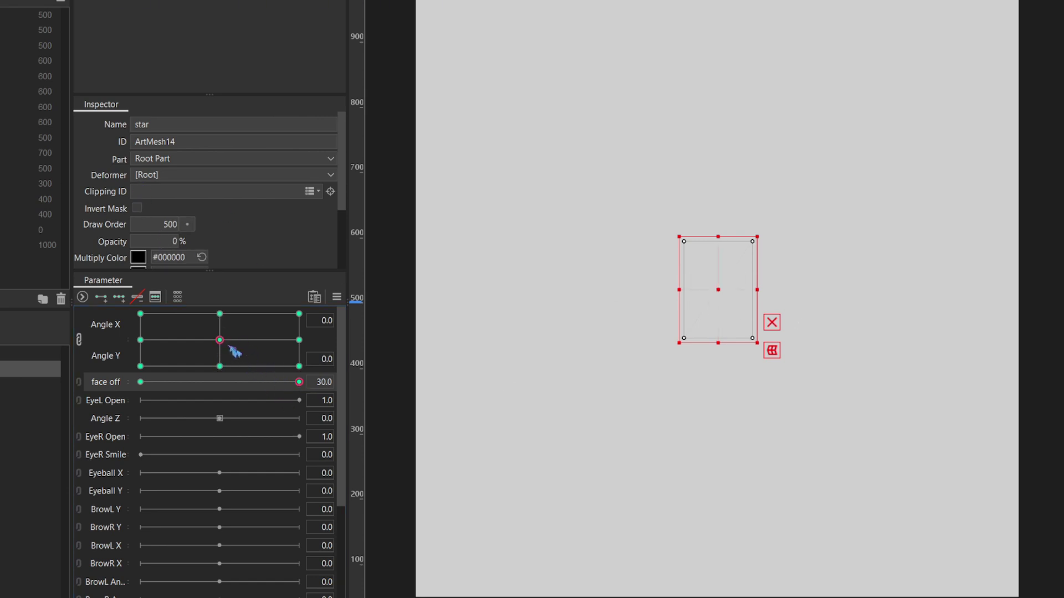
left_click_drag(231, 346, 214, 318)
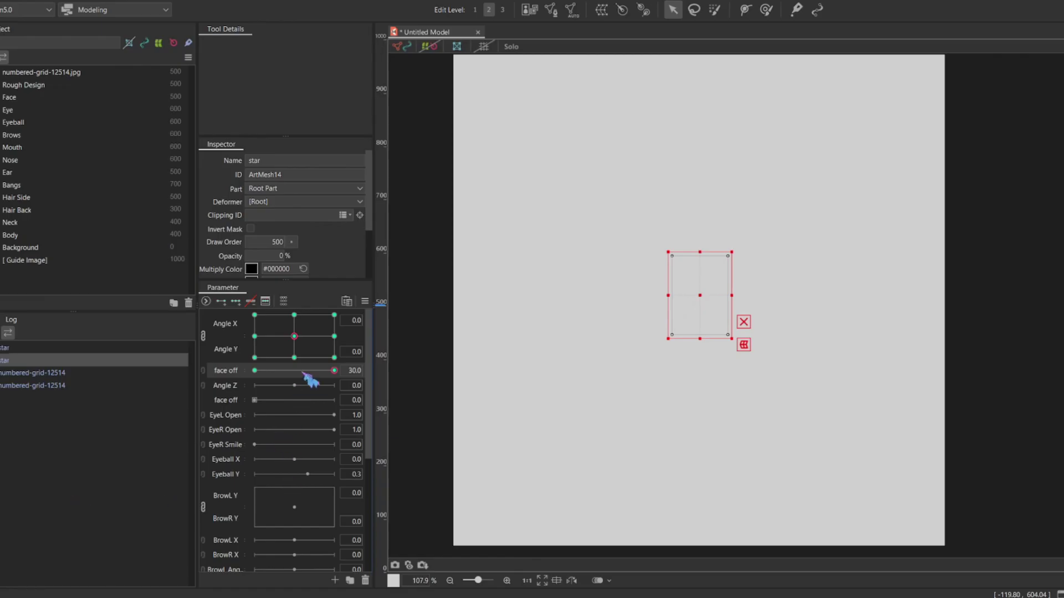
Overwrite Opacity to 0% on all nine keyforms via Multiple Keys Editing, then reset face off
left_click_drag(304, 346, 294, 337)
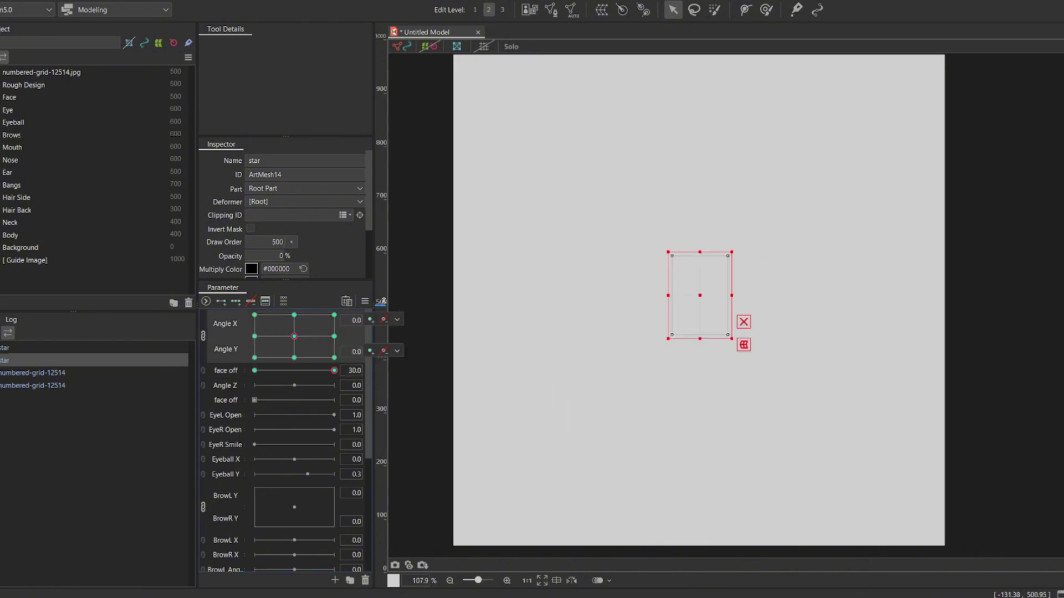
left_click(365, 301)
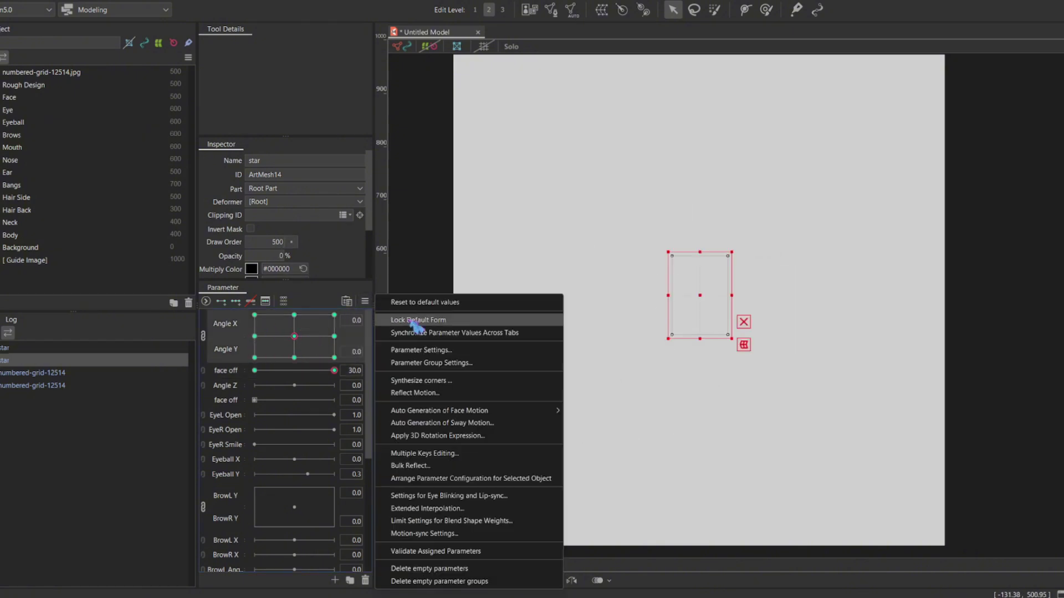
left_click(443, 454)
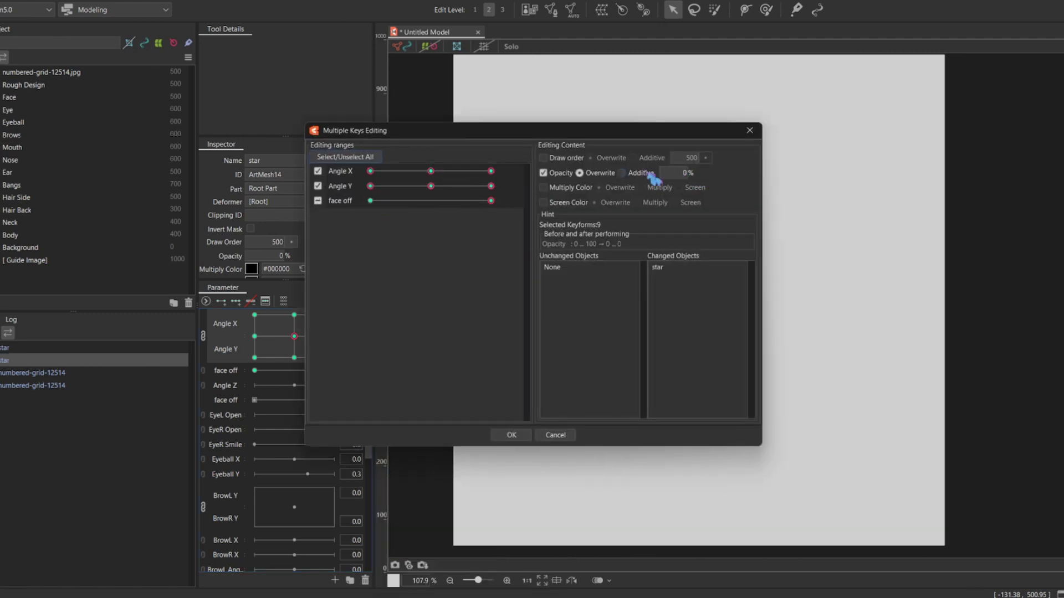
left_click(513, 436)
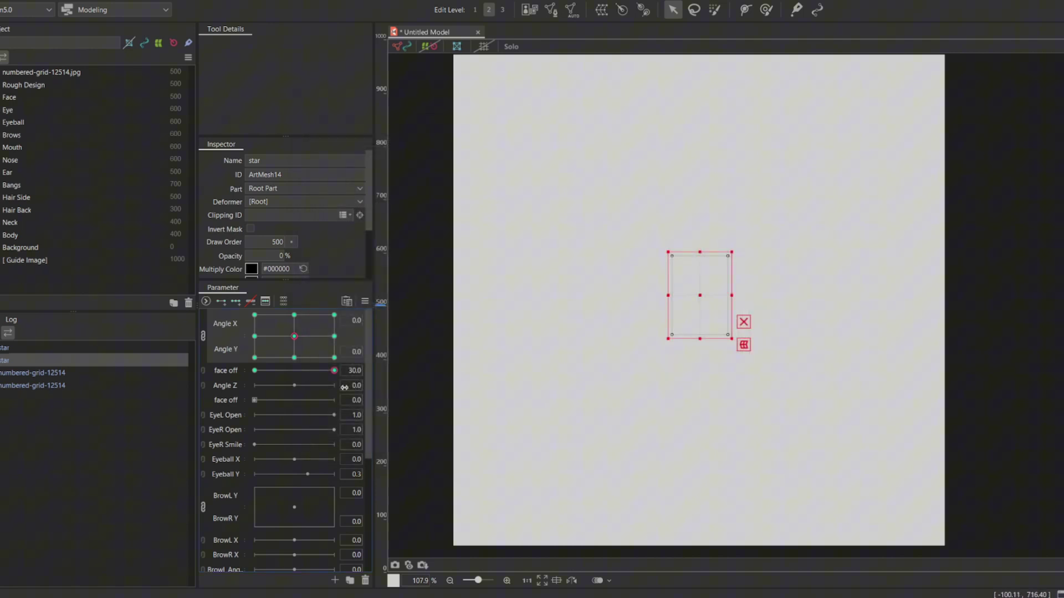
left_click_drag(308, 353, 294, 336)
double_click(304, 373)
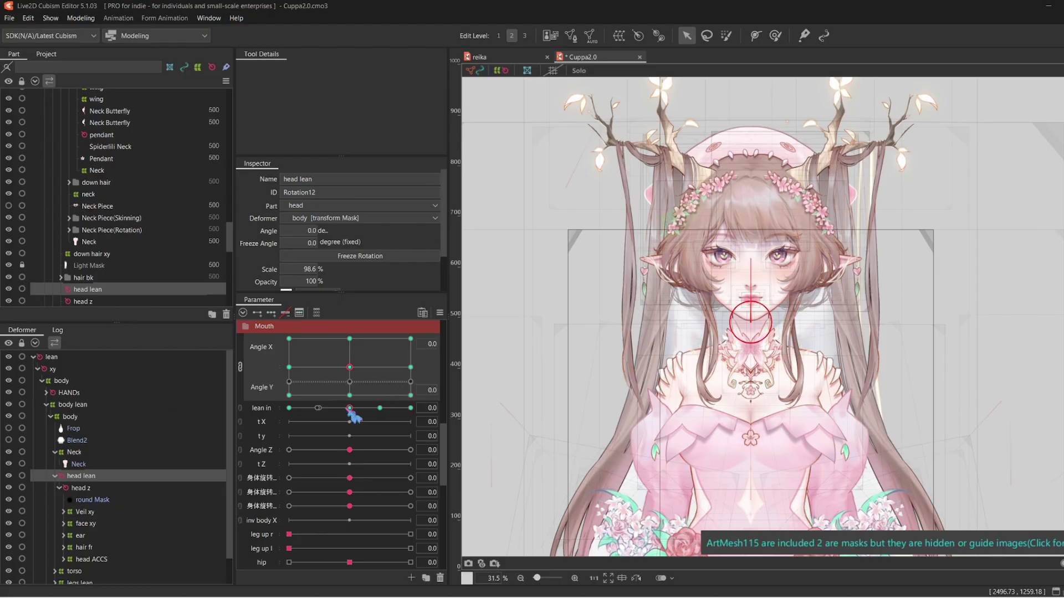
Turn the Cuppa2.0 head with the Angle X/Y pad and push lean in fully
left_click_drag(355, 391, 305, 346)
double_click(388, 375)
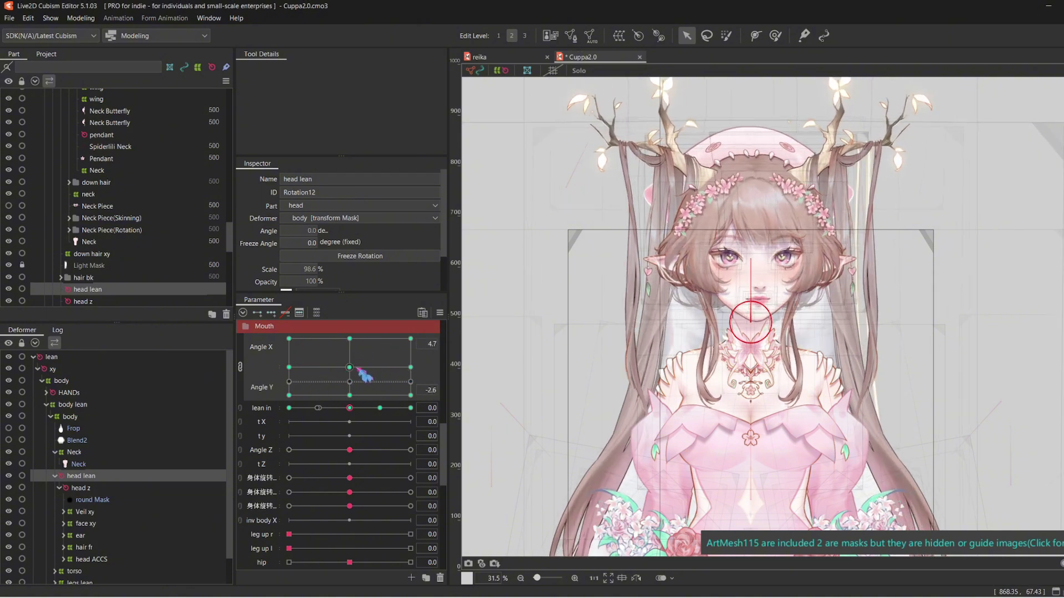
left_click_drag(359, 408, 440, 424)
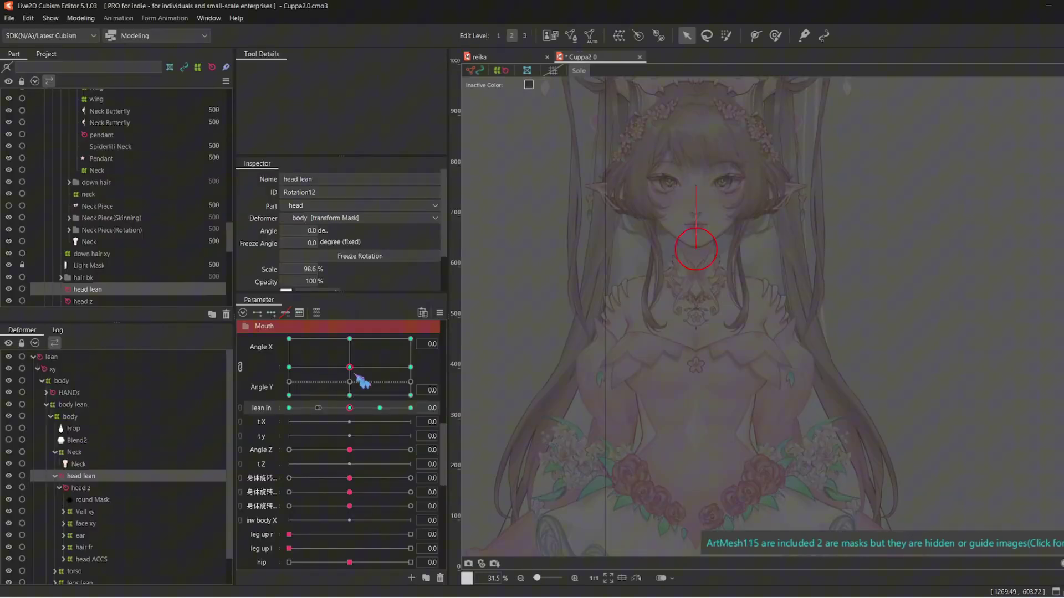
left_click_drag(356, 343, 410, 408)
left_click_drag(349, 382, 427, 375)
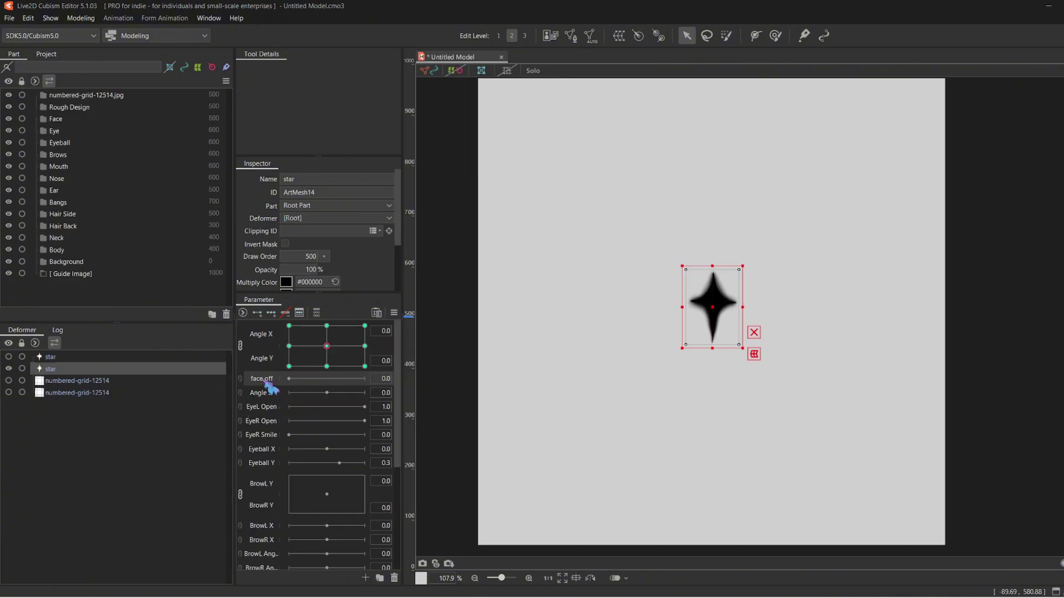
Turn on Blend Shape for the face off parameter in Edit Parameter
right_click(266, 380)
left_click(287, 392)
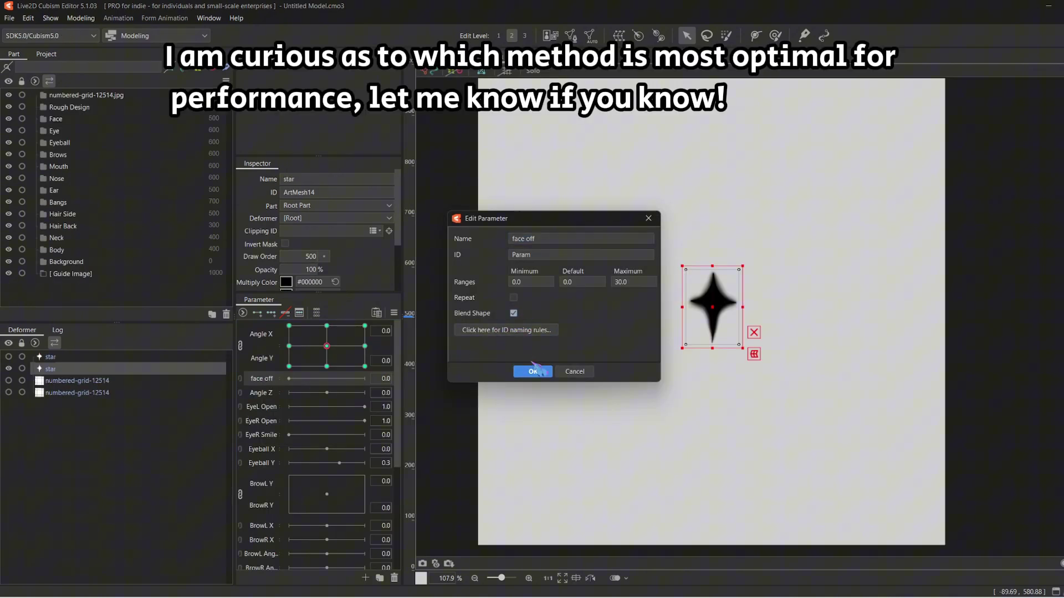
left_click(532, 371)
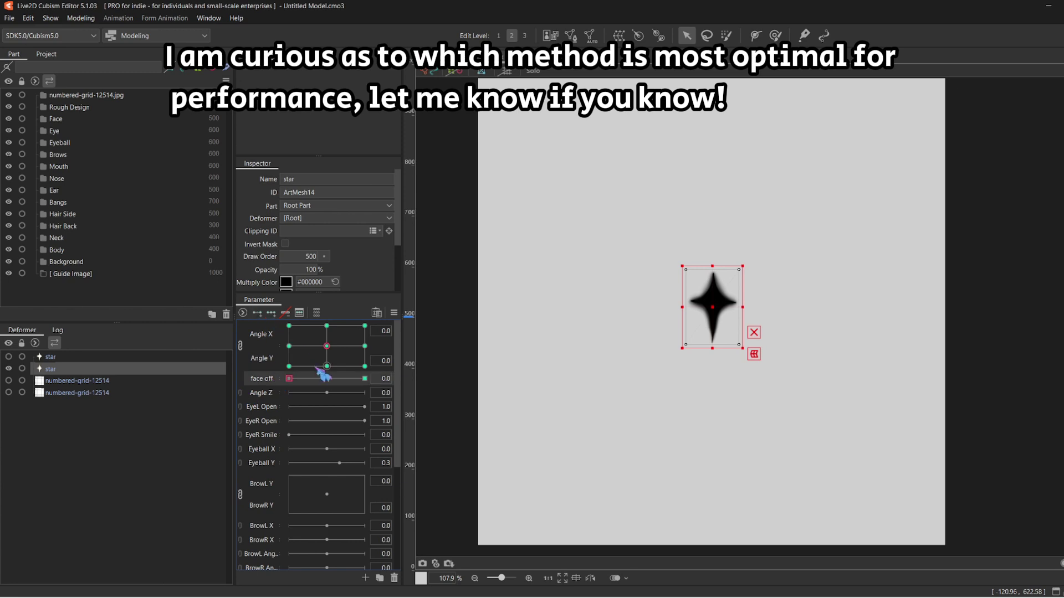
At face off 30, fade the star to 0% opacity and test it across head angles
left_click(318, 381)
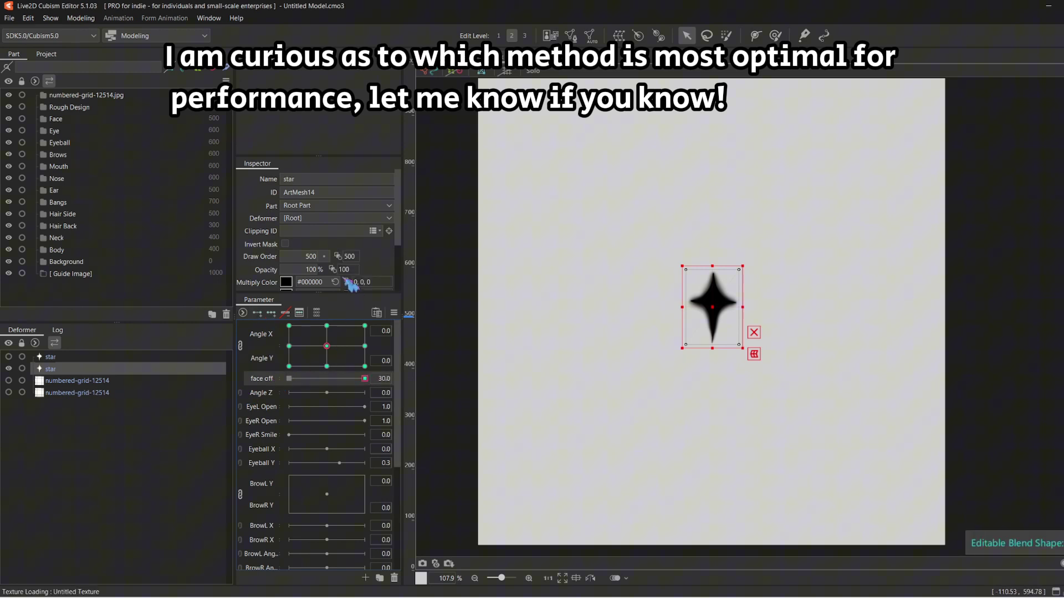
left_click_drag(345, 281, 304, 277)
mouse_move(330, 352)
left_mouse_down()
mouse_move(344, 341)
mouse_move(299, 371)
mouse_move(314, 354)
mouse_move(345, 354)
left_mouse_up()
left_click(340, 380)
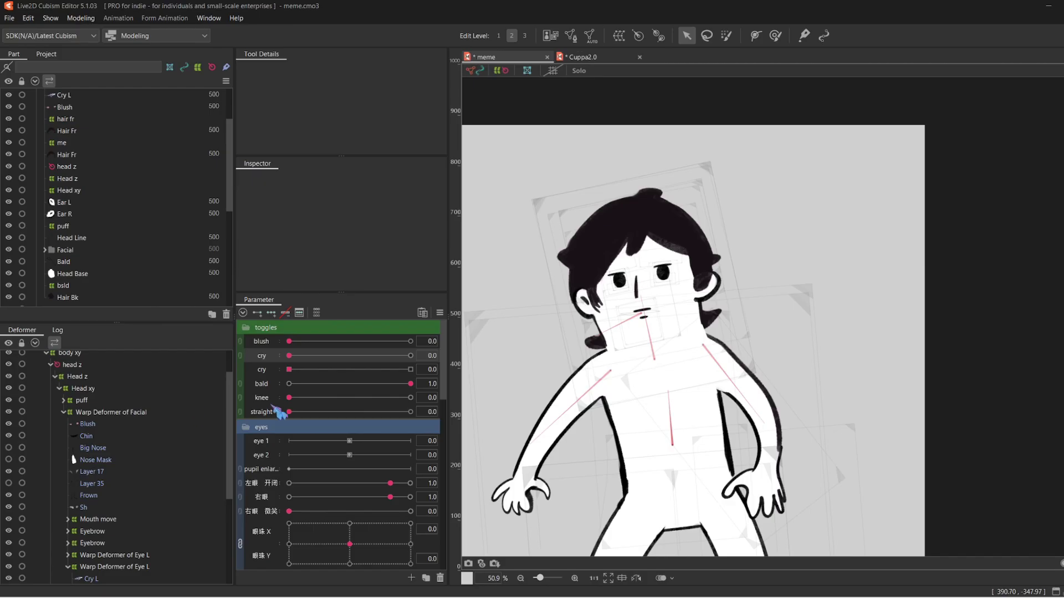
Set cry to 1.0, select Cry L and confirm it in the Texture Atlas editor
left_click(410, 355)
left_click(554, 300)
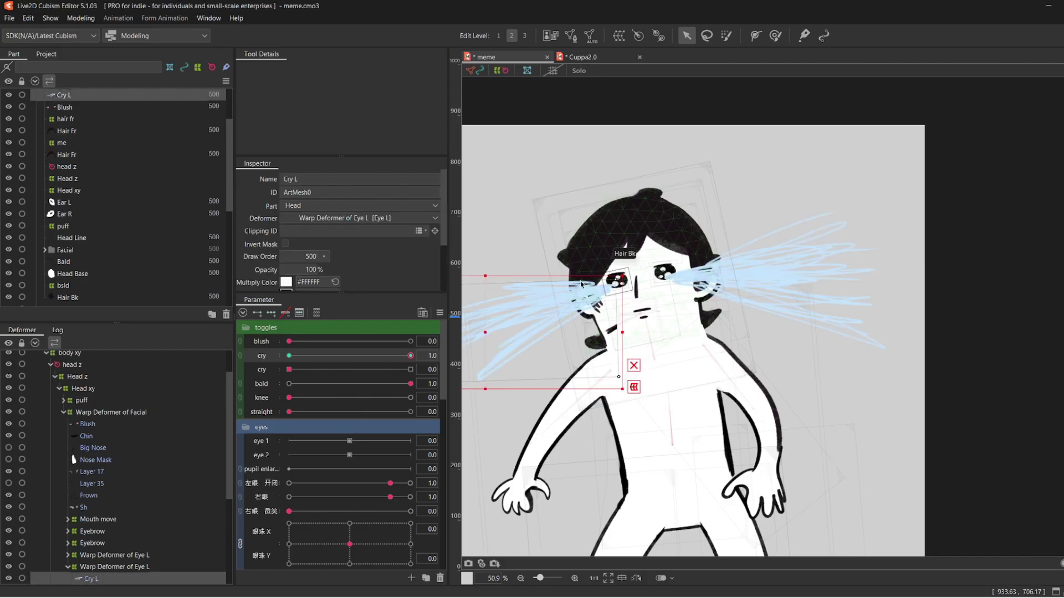
left_click(550, 36)
left_click_drag(414, 184, 445, 256)
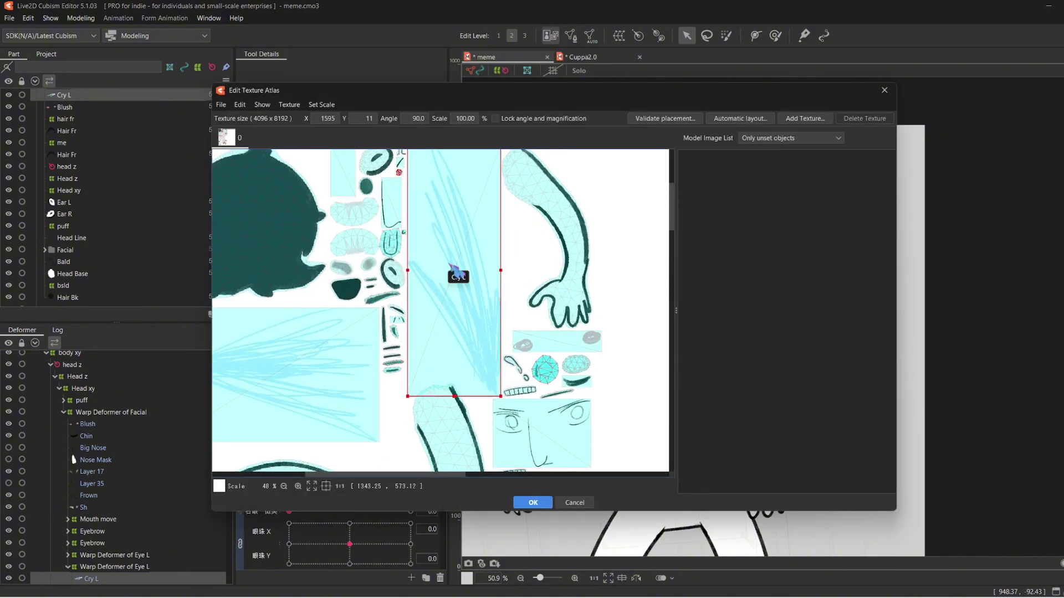
left_click(448, 404)
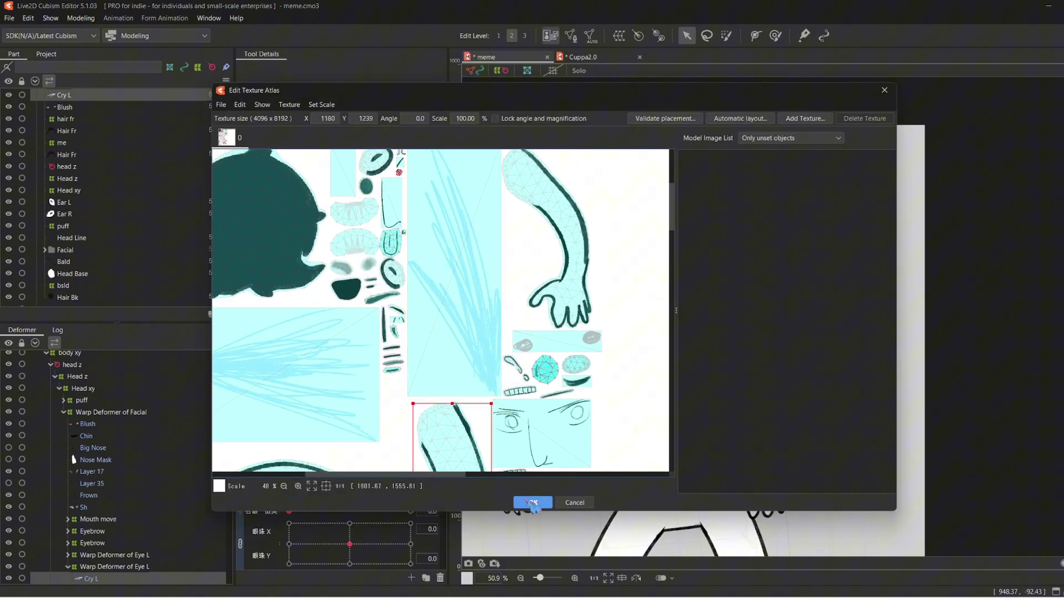
left_click(532, 503)
scroll(569, 350, "up", 3)
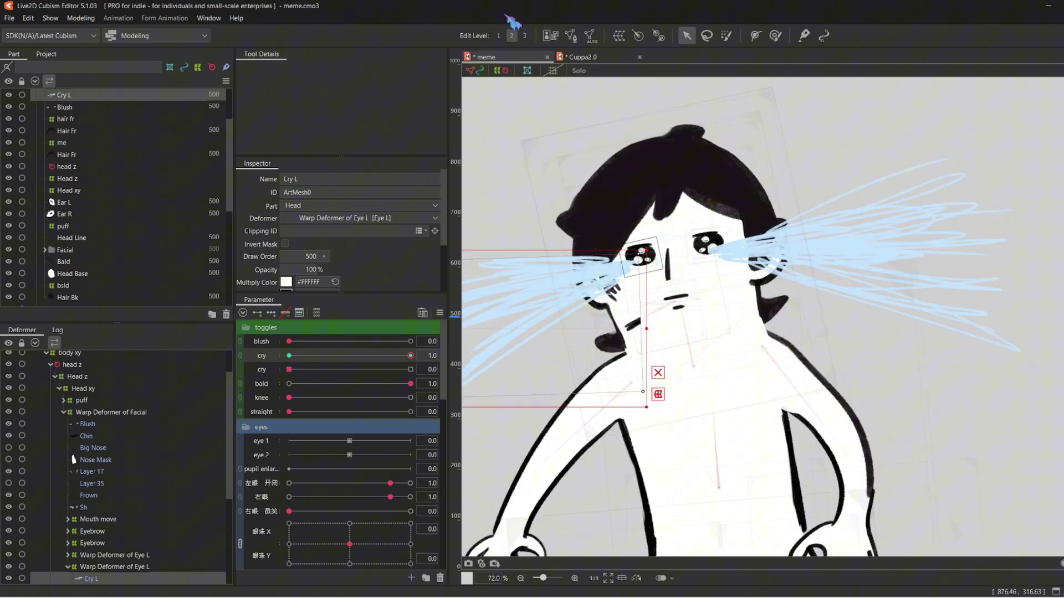
In Edit Mesh, pull the Cry L mesh's bottom-right corner vertex inward
left_click(571, 36)
left_click_drag(615, 359, 799, 397)
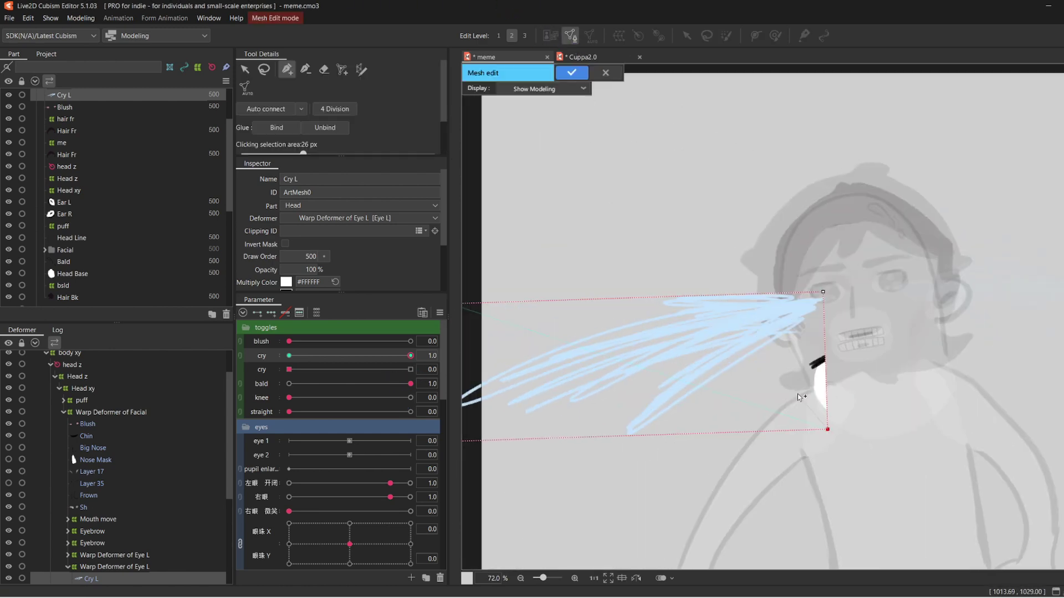
left_click_drag(828, 431, 770, 436)
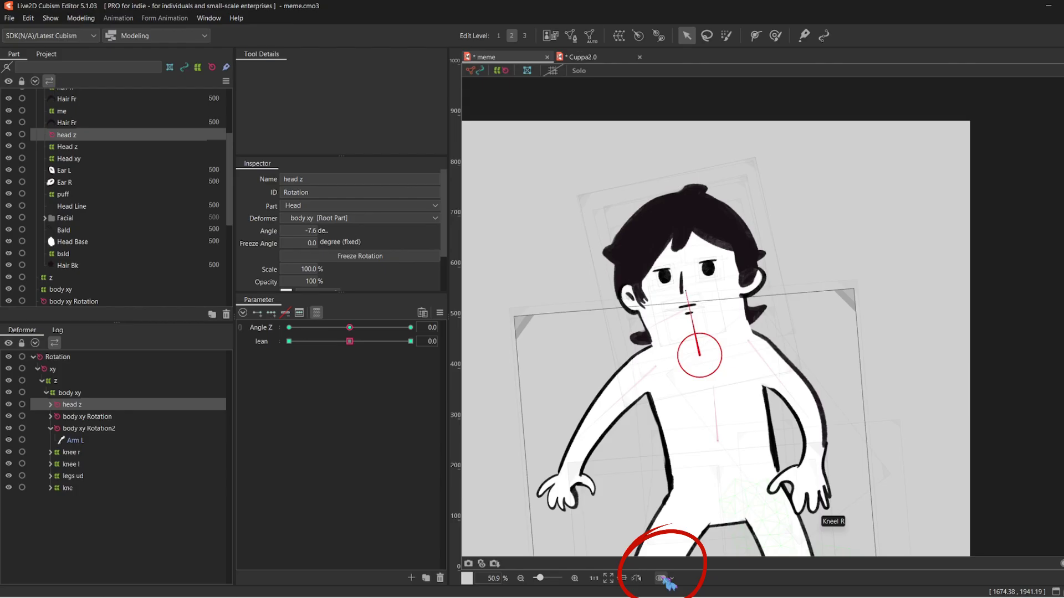
Enable onion skins, dismiss the notice, and drag Angle Z to show ghosted head poses
left_click(662, 578)
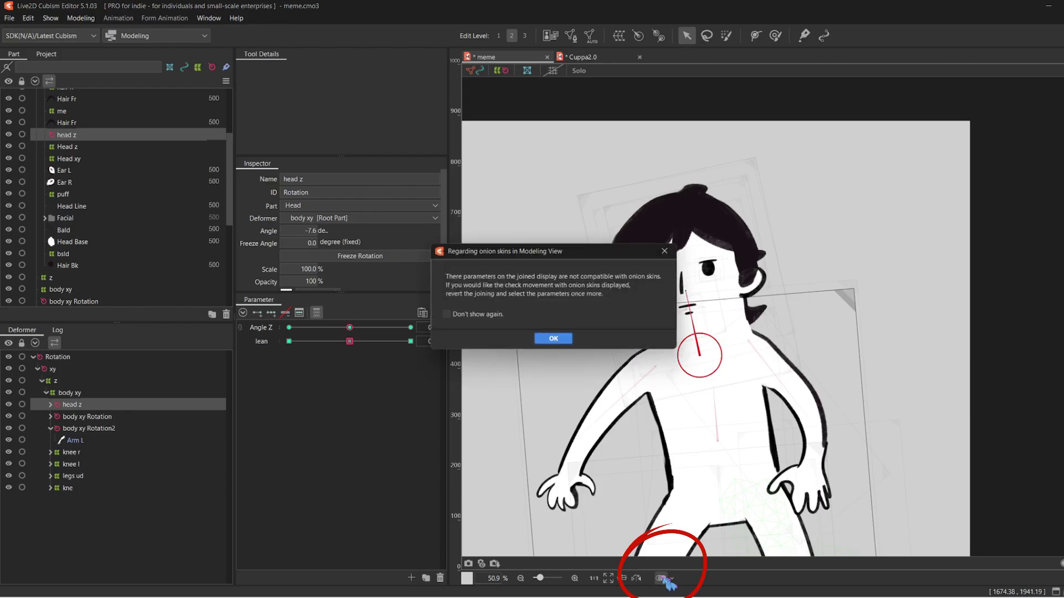
left_click(552, 339)
left_click_drag(405, 344, 350, 348)
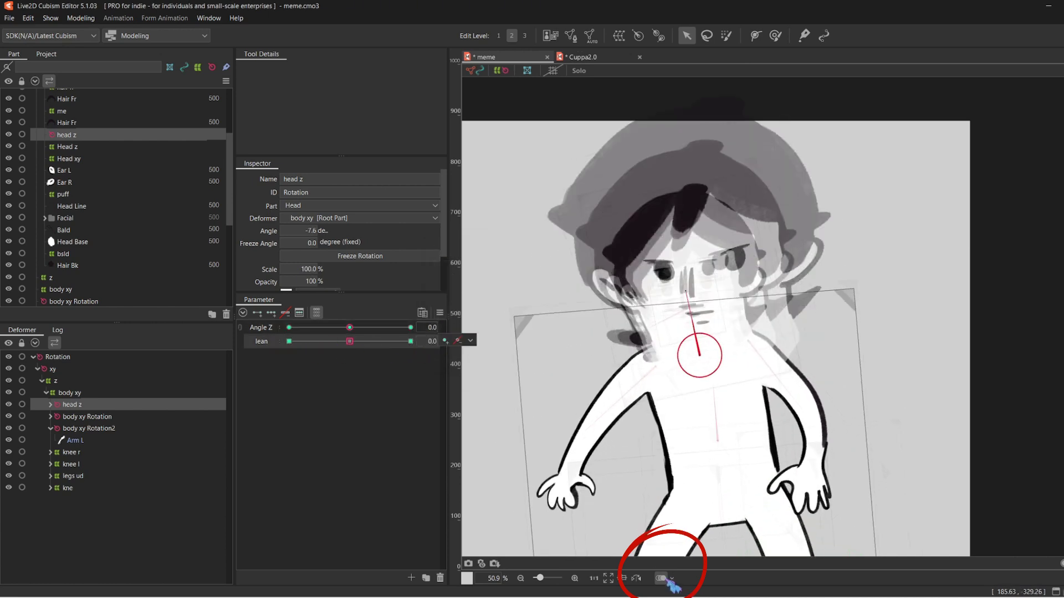